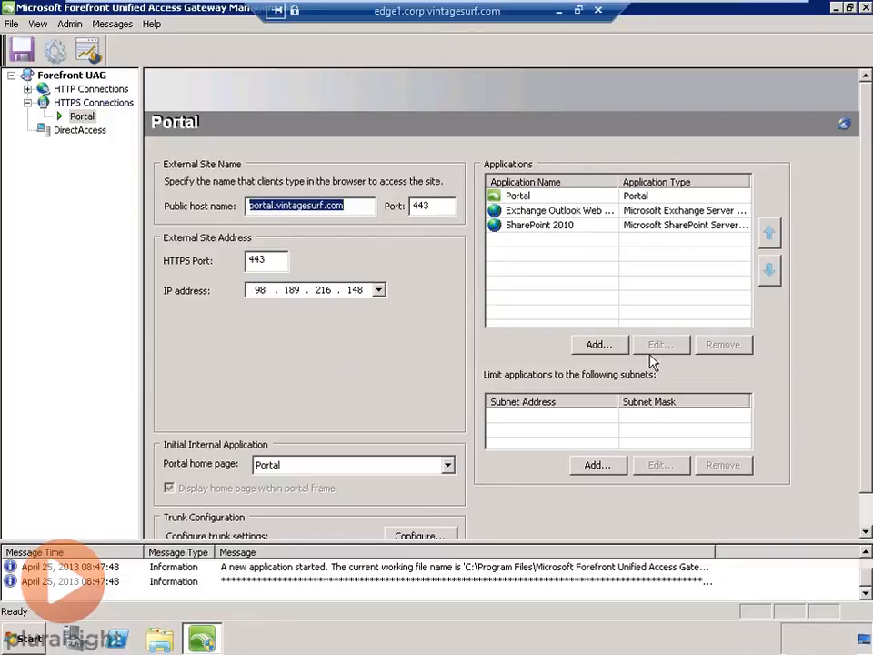
Step: Start adding an application to the Portal trunk, choosing Remote Desktop (Predefined) under Terminal Services/Remote Desktop Services as its type
left_click(619, 347)
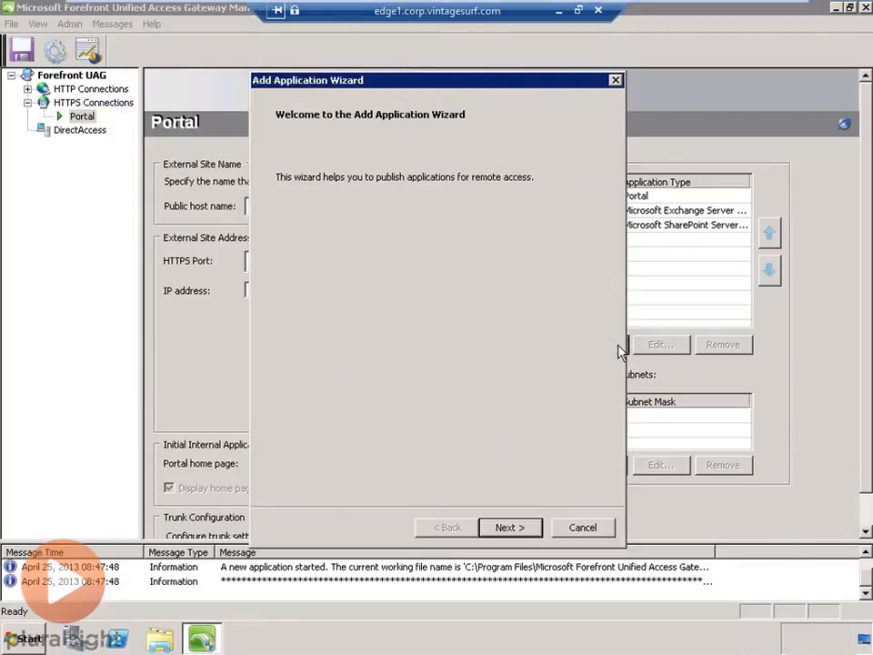
left_click(532, 529)
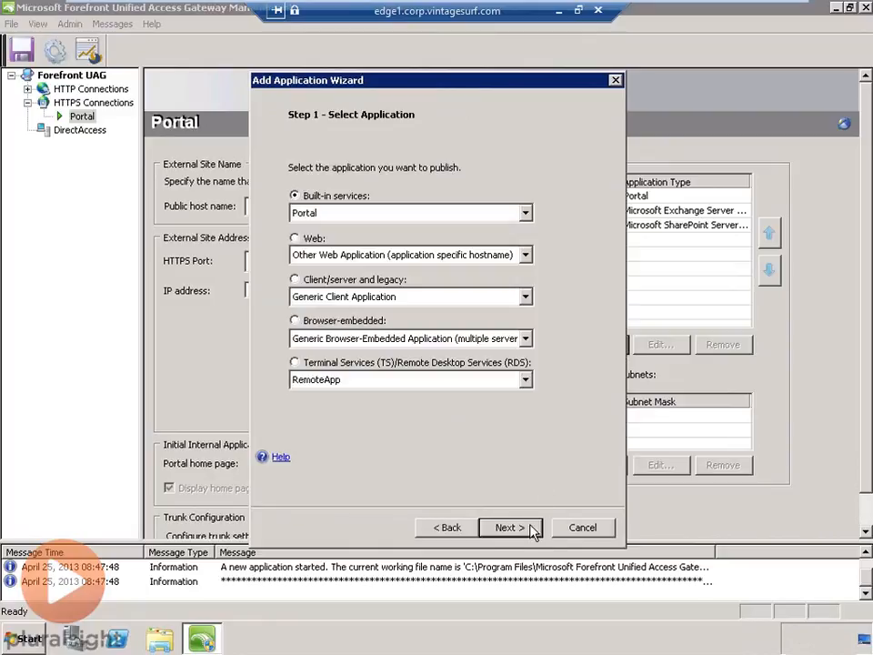
left_click(296, 363)
left_click(370, 381)
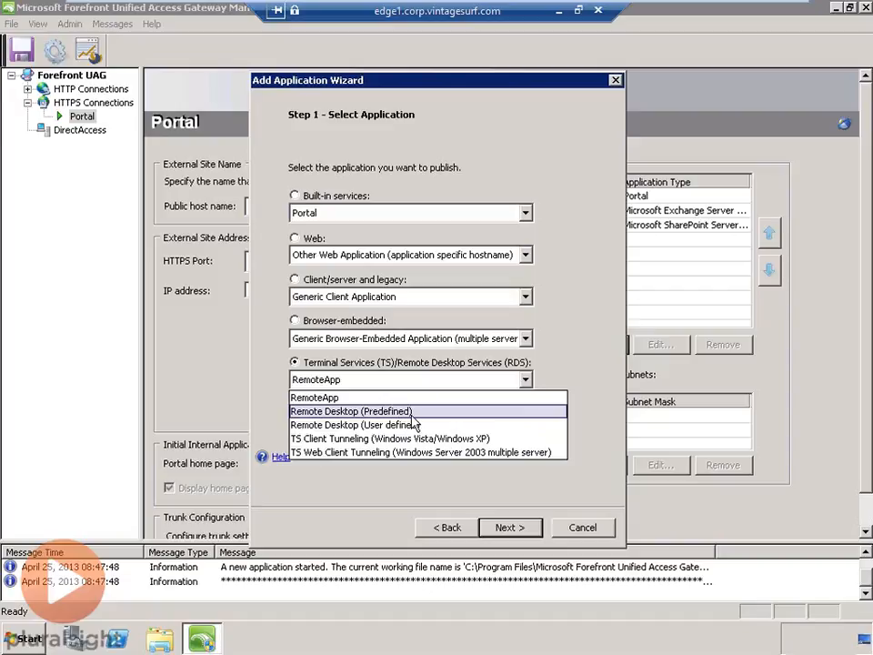
left_click(411, 414)
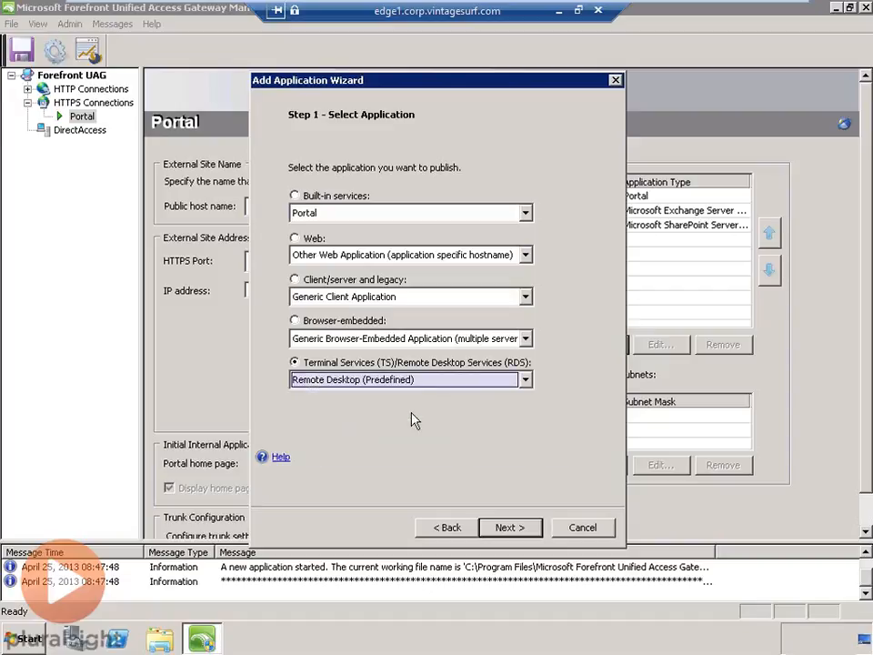
left_click(514, 529)
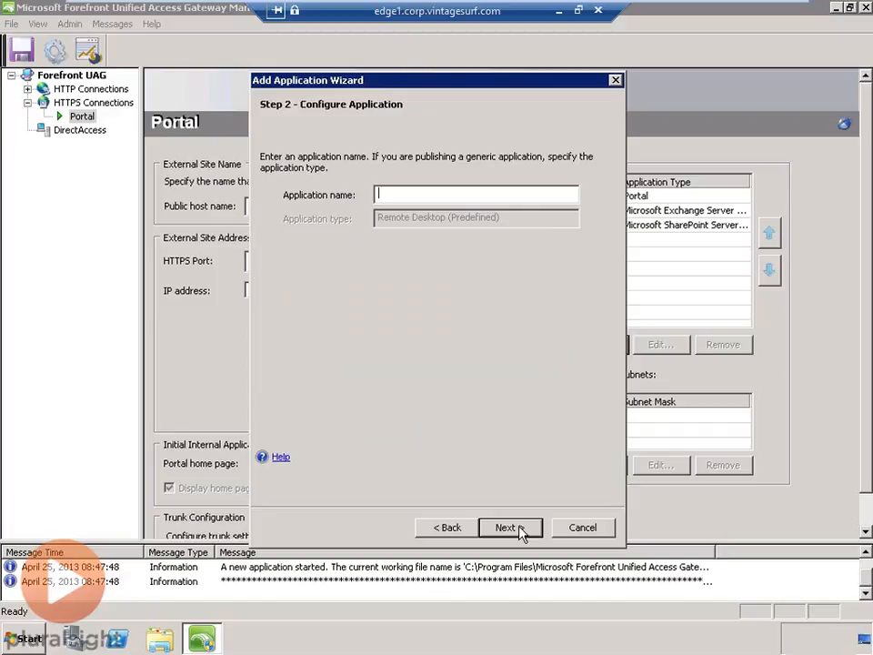
Step: Name the application "Remote Desktop - DC1"
type("Remote Desktop - ")
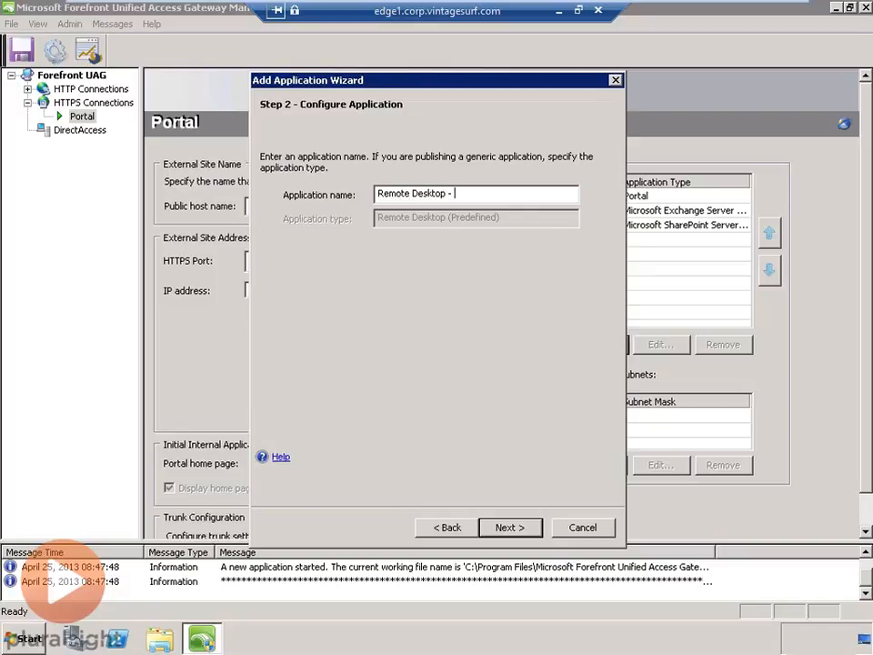
type("DC1")
left_click(511, 529)
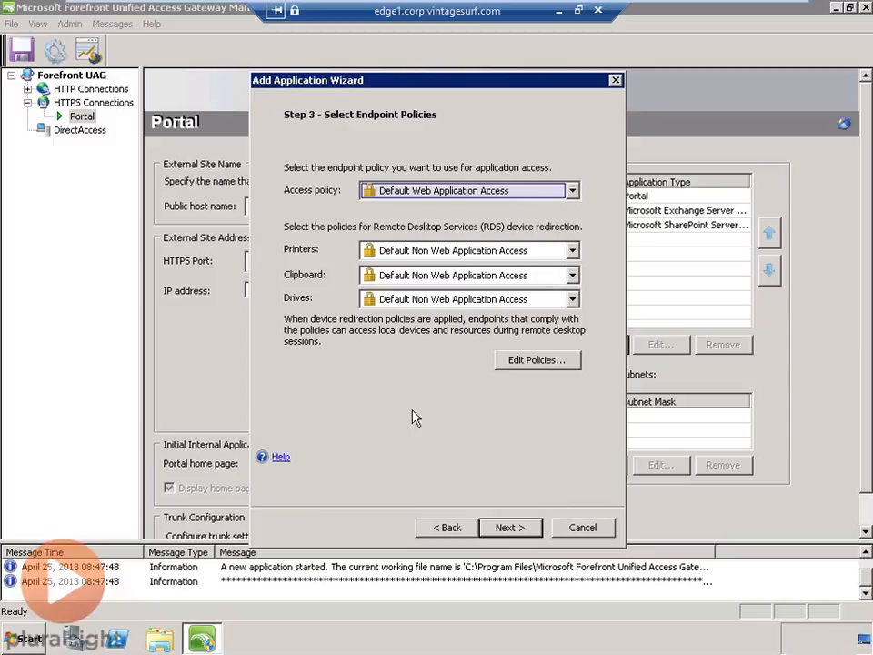
Step: Accept the default endpoint policies and set the RD Session Host to dc1.corp.vintagesurf.com
left_click(505, 527)
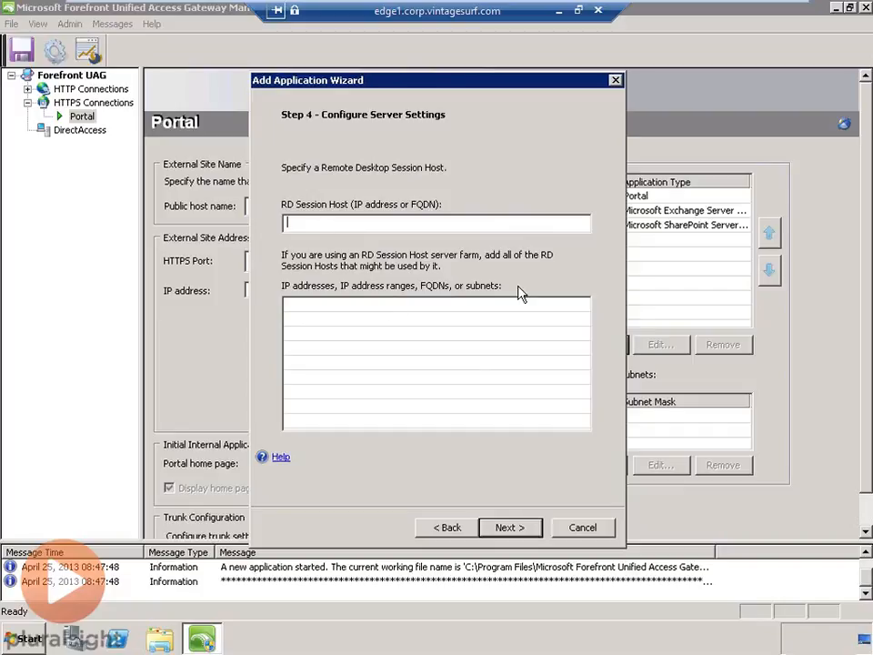
type("dc1.corp.vintagesurf.com")
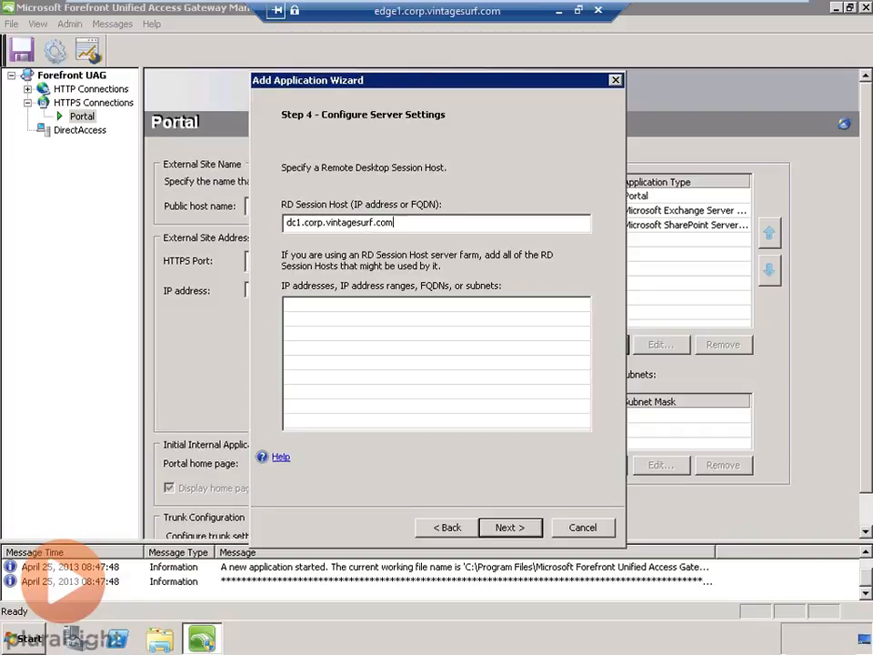
left_click(533, 532)
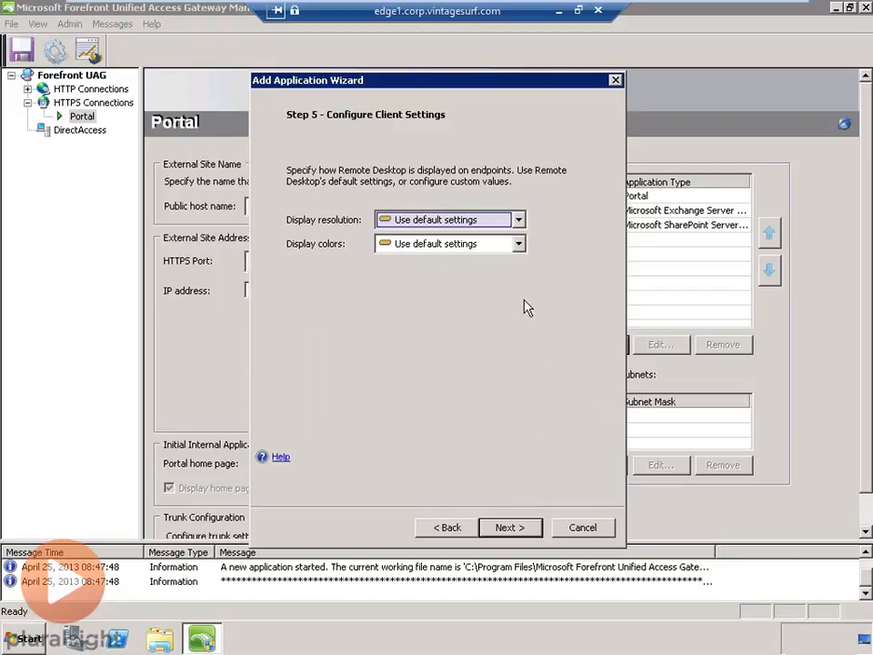
Step: Review the display resolution and color options, keep their default settings, and accept the default portal and toolbar link
left_click(520, 224)
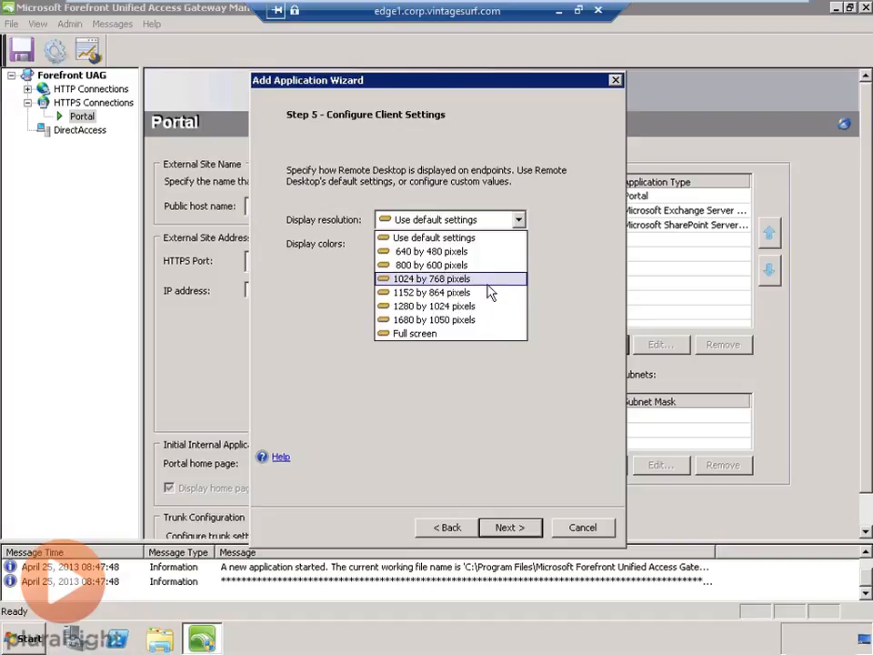
left_click(519, 222)
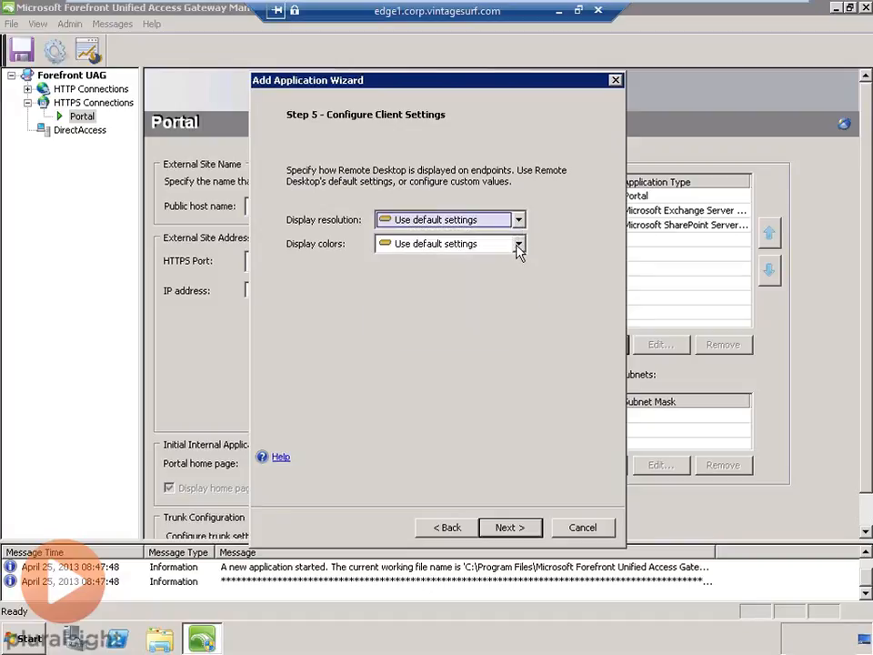
left_click(518, 243)
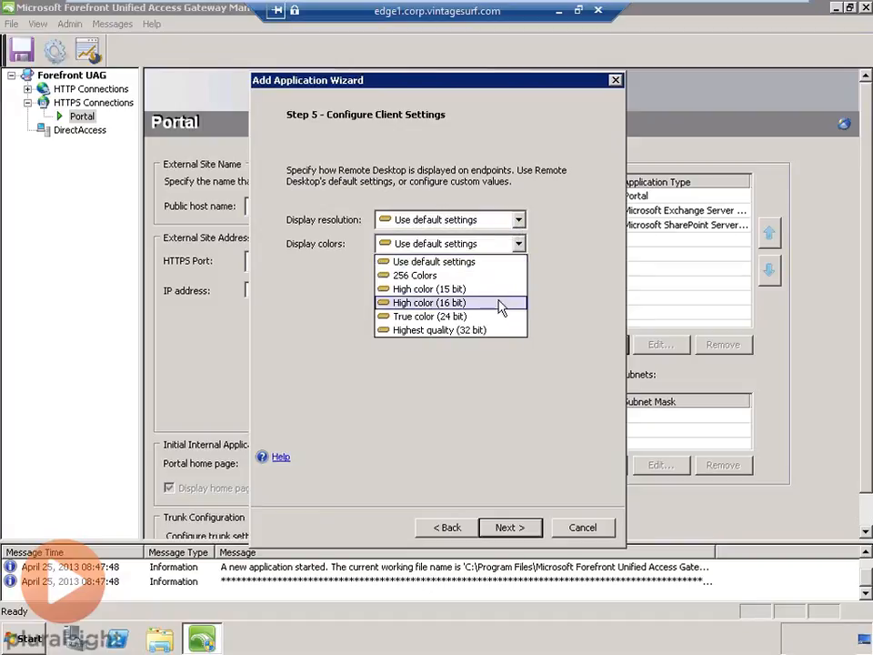
left_click(538, 255)
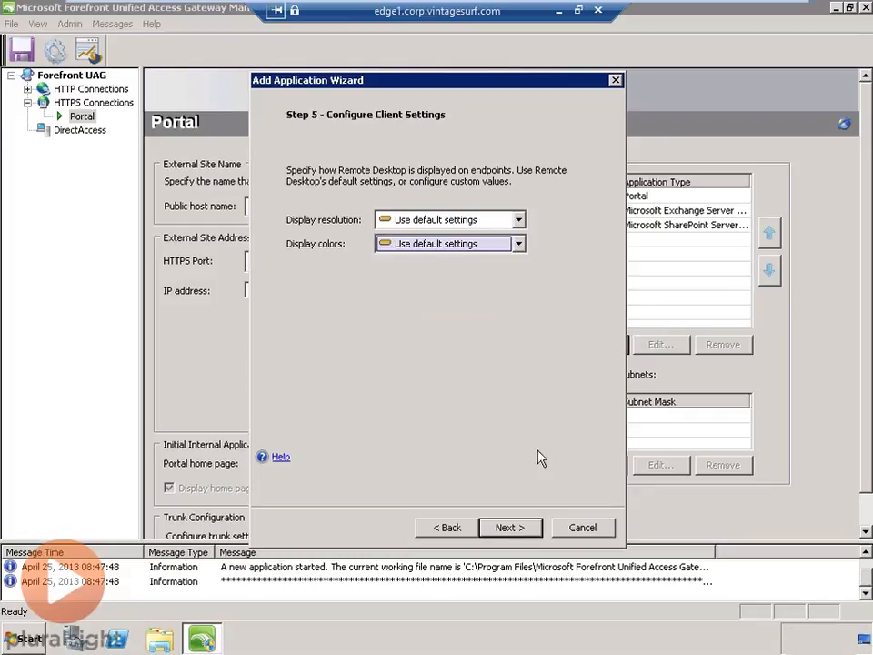
left_click(538, 528)
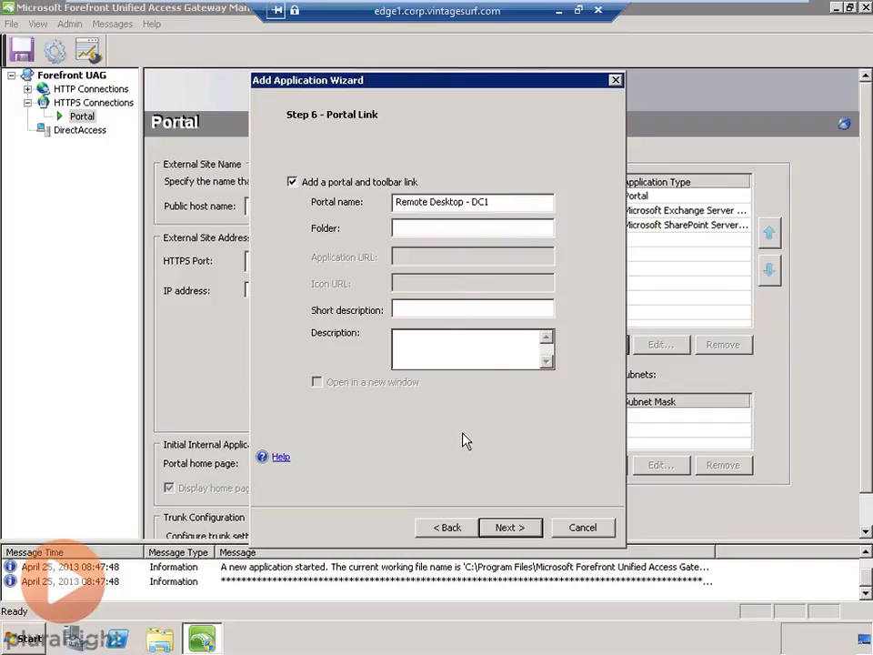
left_click(533, 531)
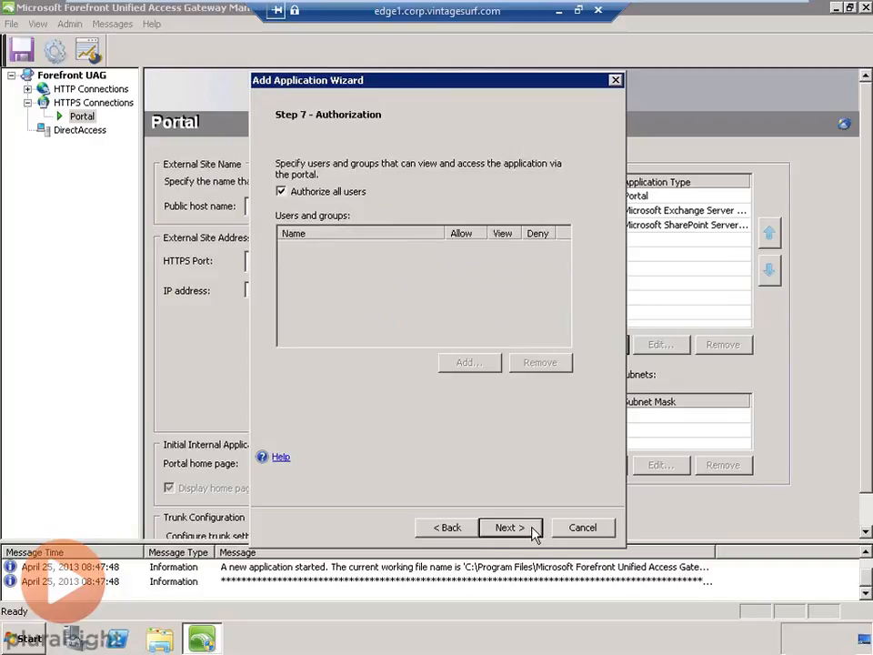
Step: Authorize only the Domain Admins group from Active Directory instead of all users, and finish the application wizard
left_click(292, 198)
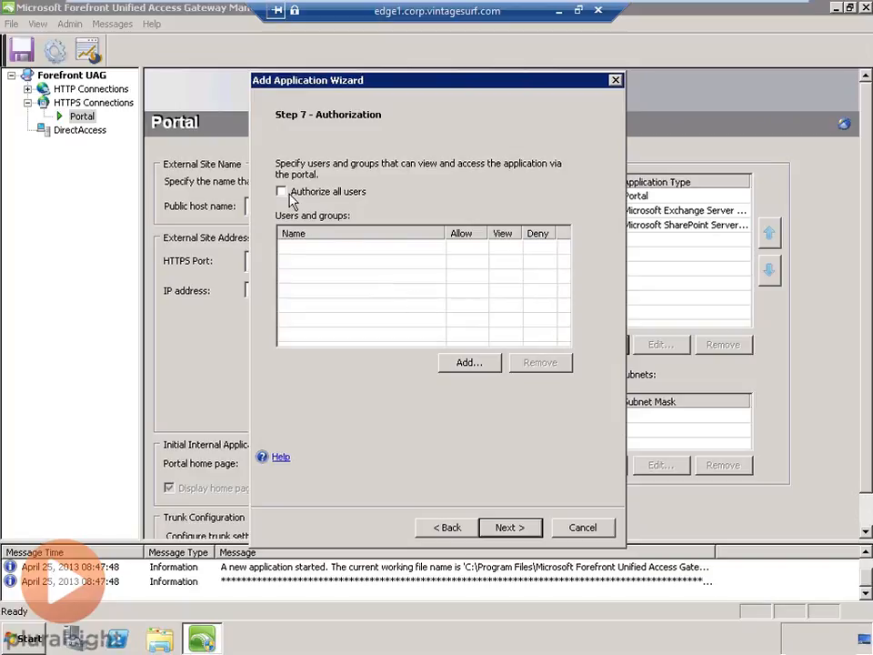
left_click(474, 368)
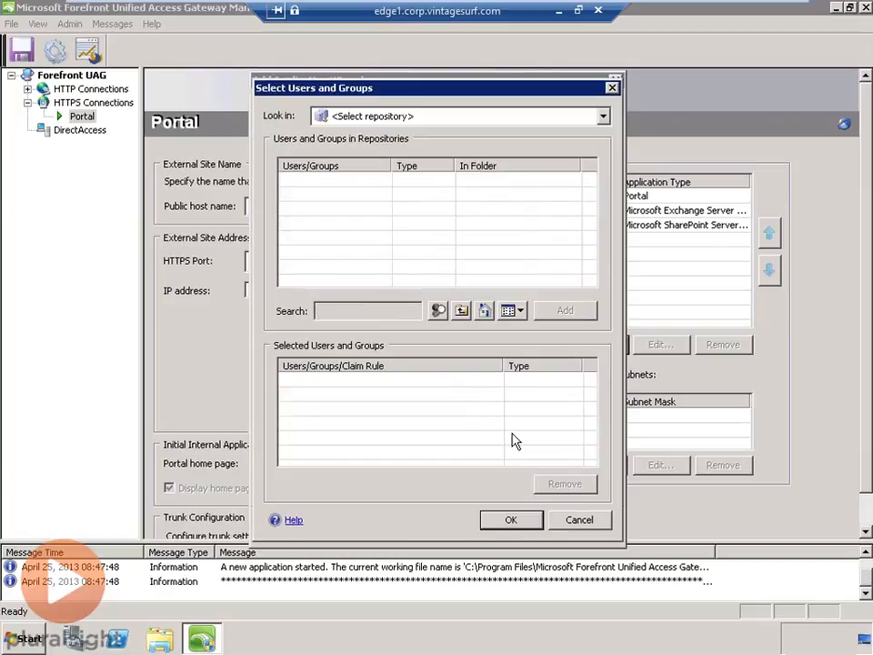
left_click(452, 121)
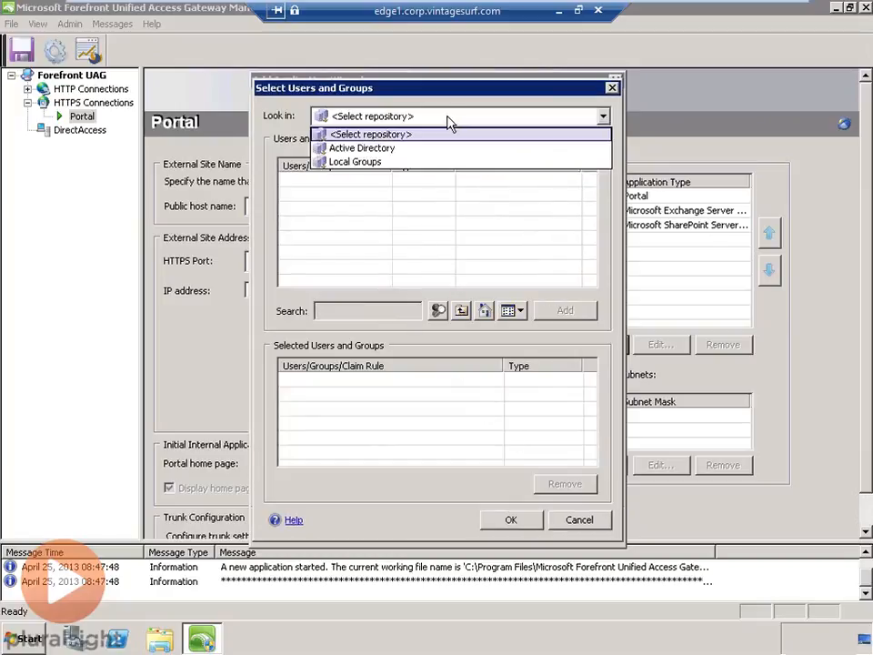
left_click(402, 151)
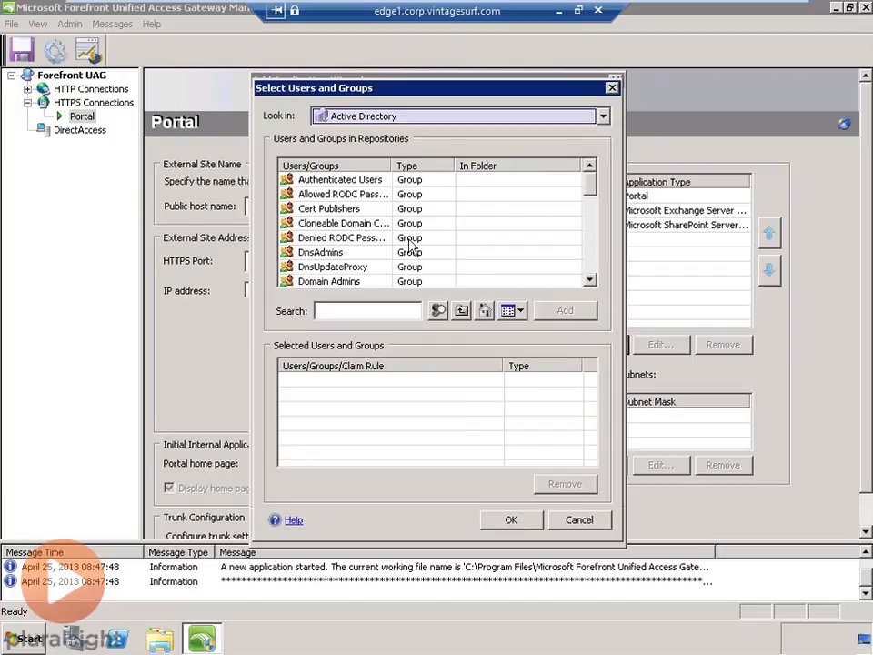
left_click(351, 281)
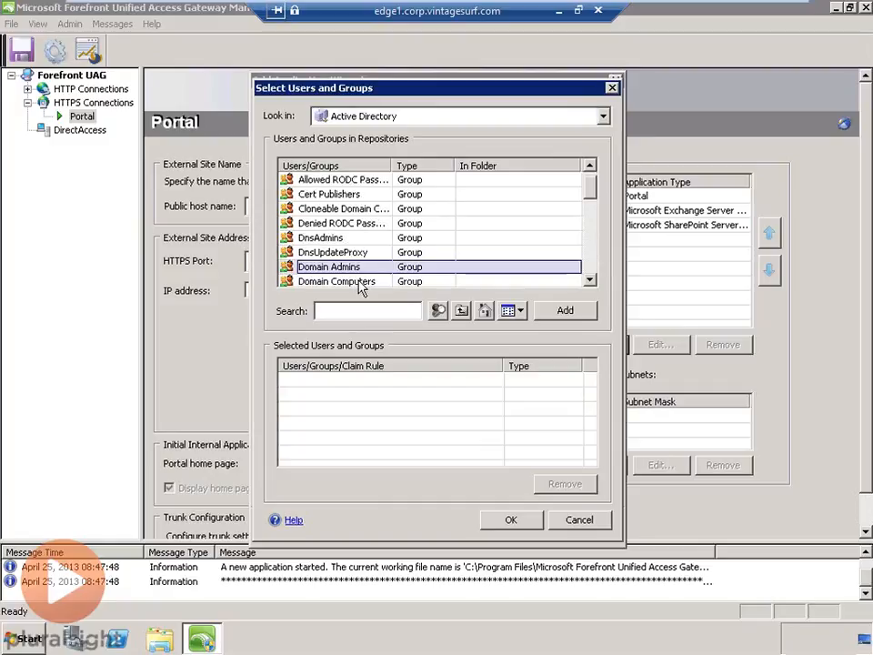
left_click(587, 318)
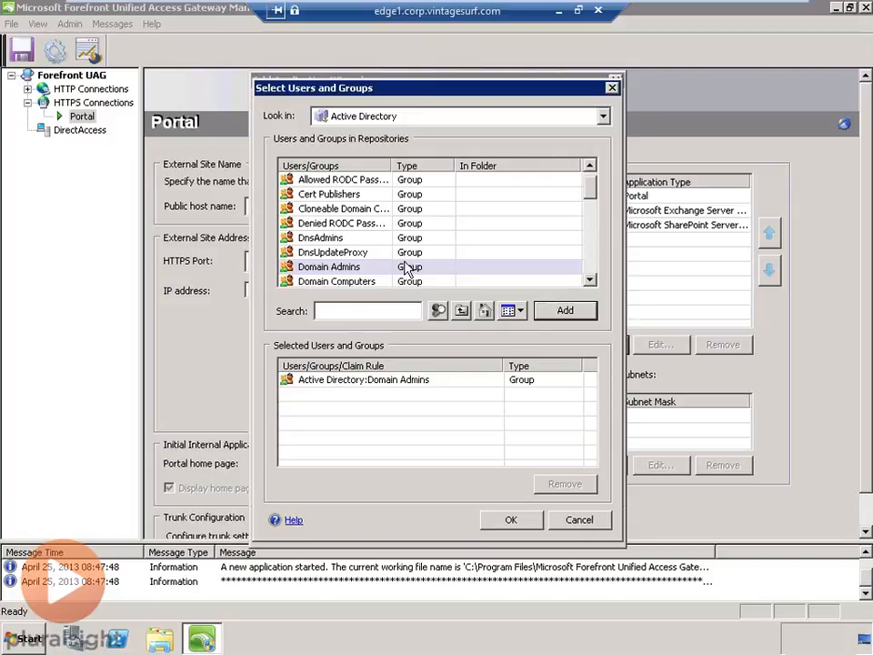
left_click(530, 522)
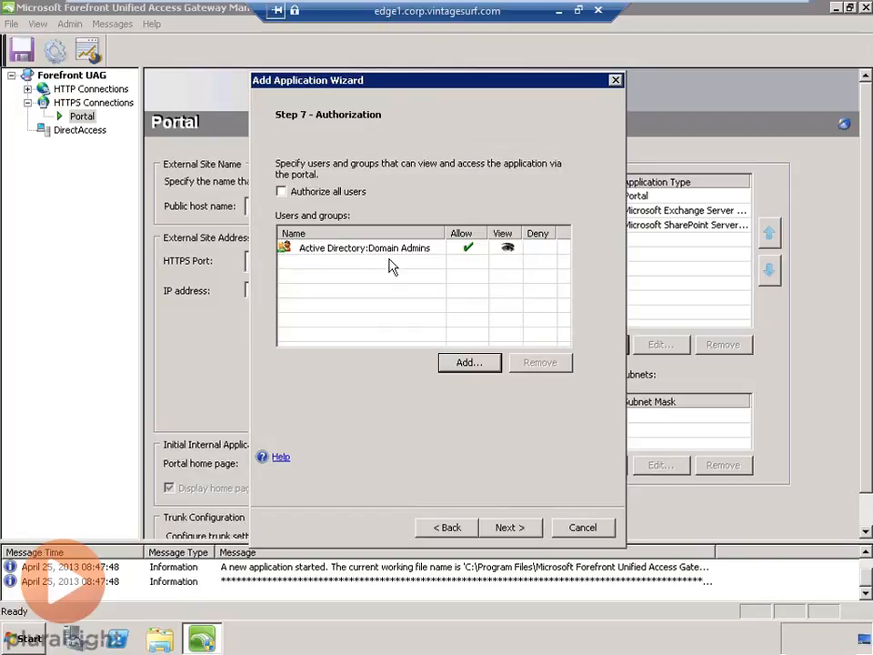
left_click(511, 528)
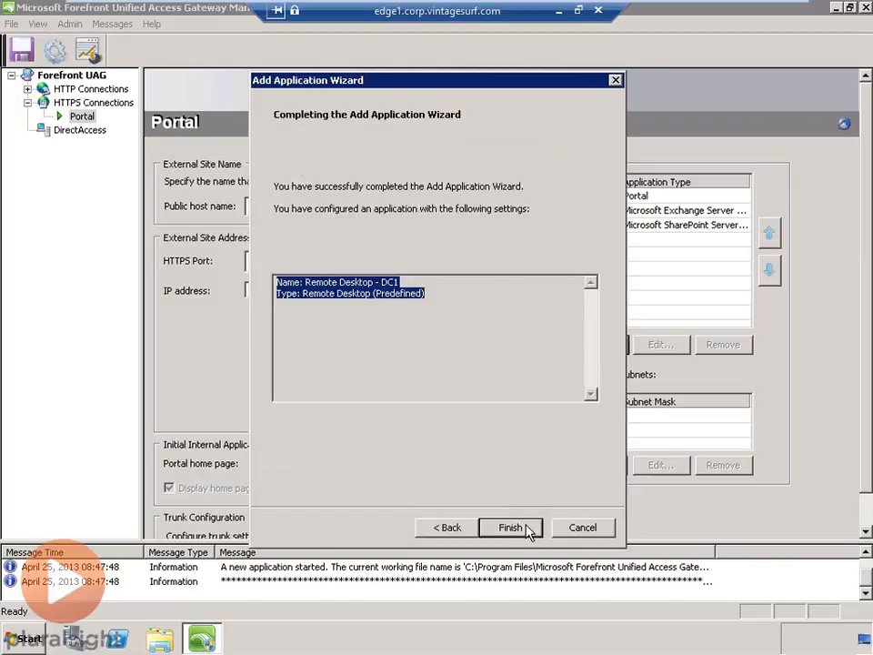
left_click(511, 528)
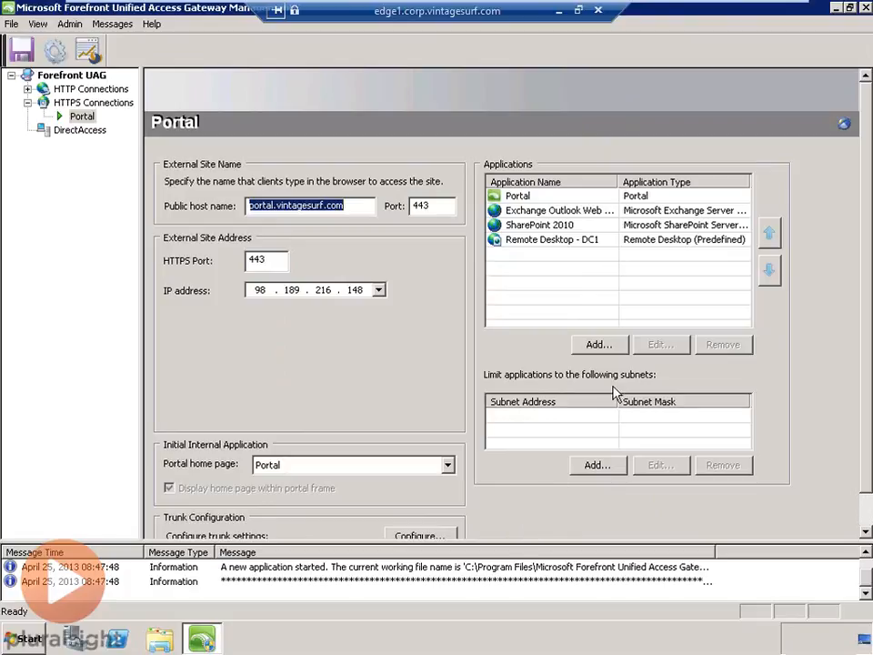
Step: Start adding another application, choosing Remote Desktop (User defined) under Terminal Services/Remote Desktop Services as its type
left_click(610, 349)
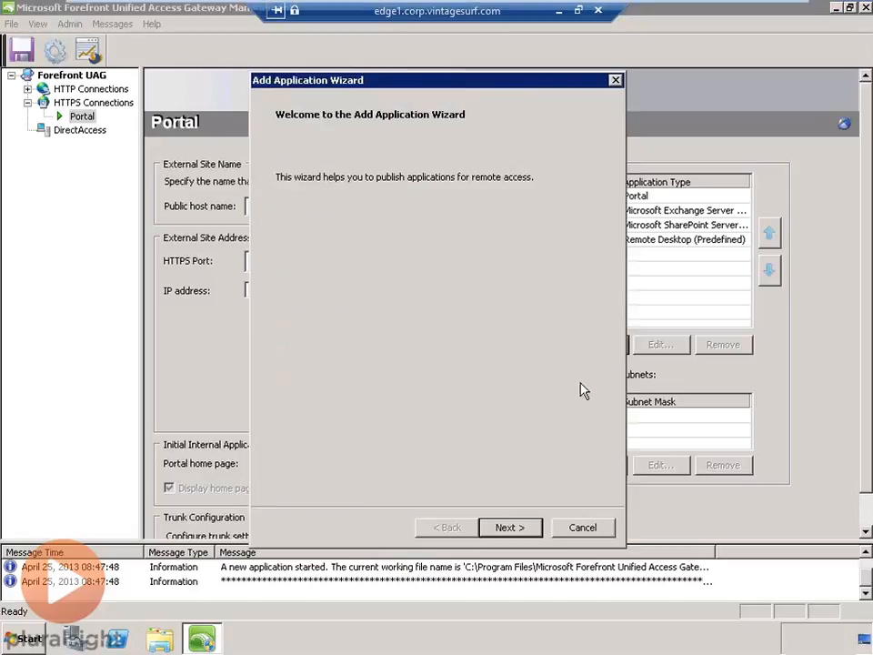
left_click(520, 528)
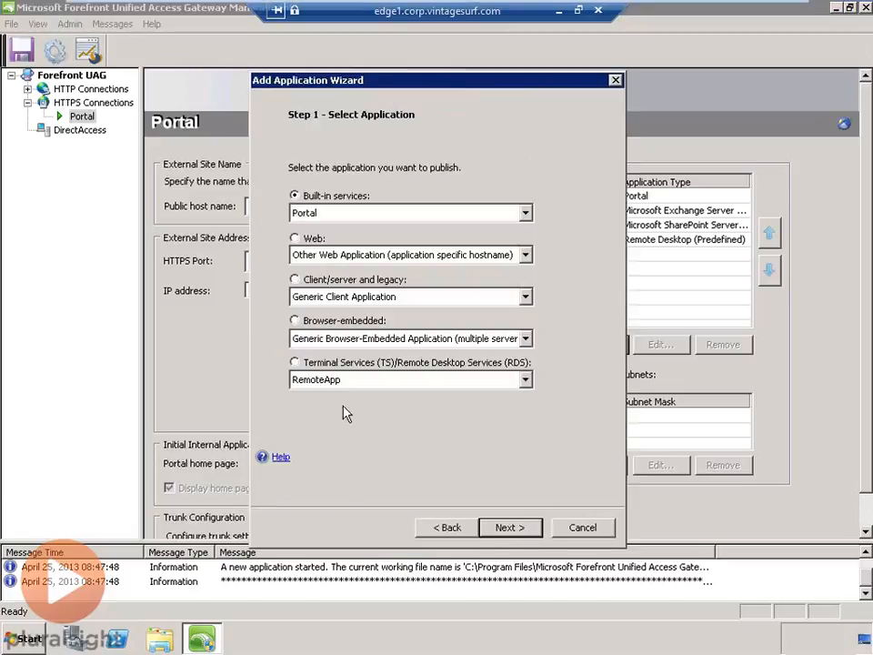
left_click(294, 362)
left_click(394, 380)
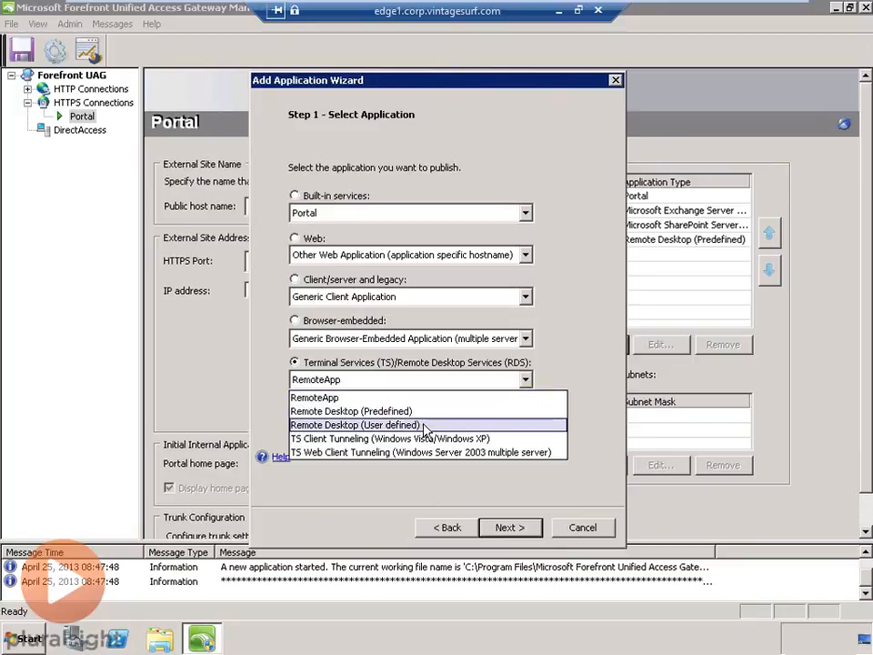
left_click(425, 425)
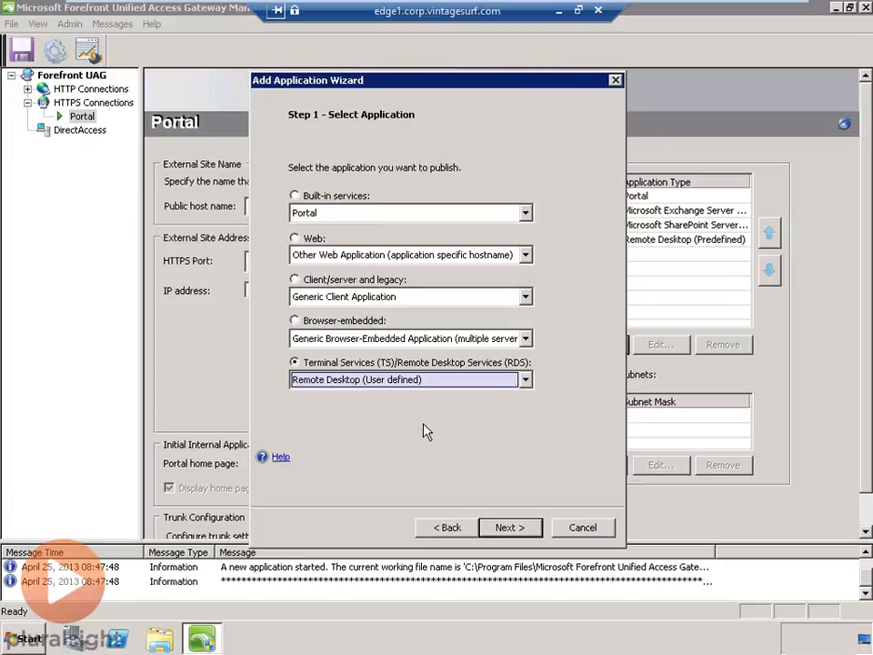
left_click(520, 527)
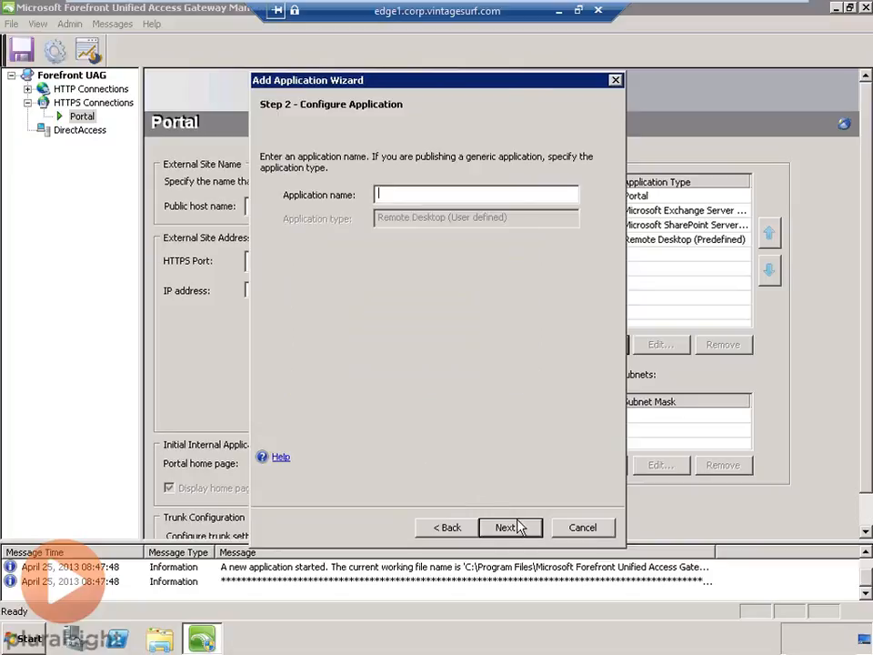
Step: Name the application "Remote Desktops - All" and accept the default endpoint policies
type("Remote Desktops - All")
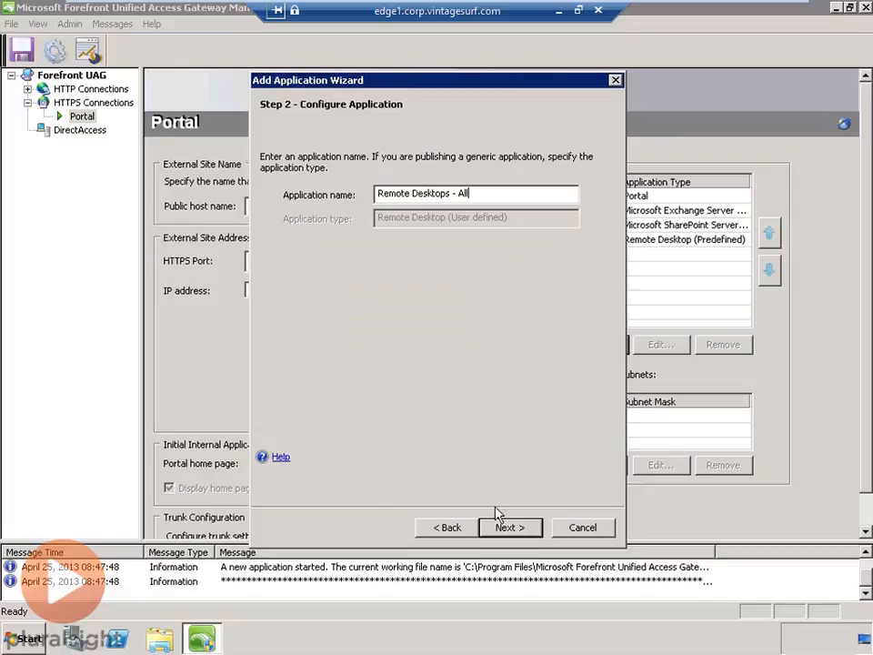
left_click(507, 528)
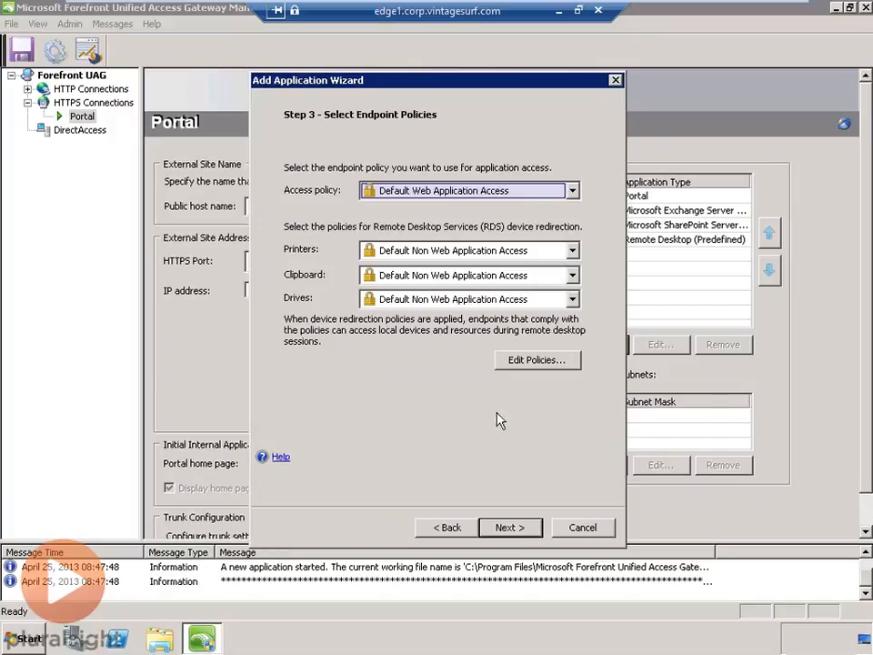
left_click(509, 527)
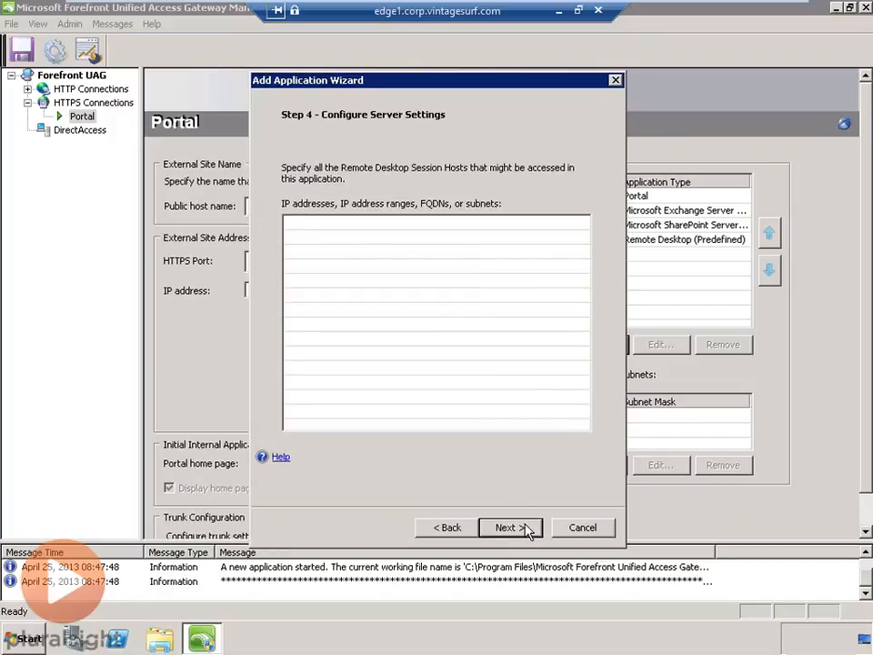
Step: Enter the subnet 172.16.1.0/24 as the Remote Desktop Session Hosts that the application may access
left_click(303, 226)
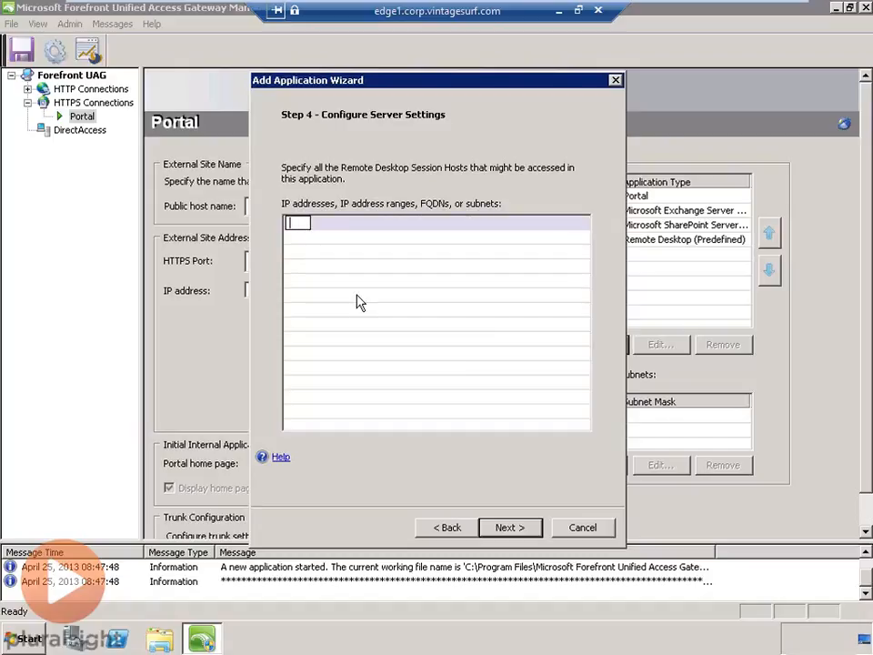
type("172.16.1.0/24")
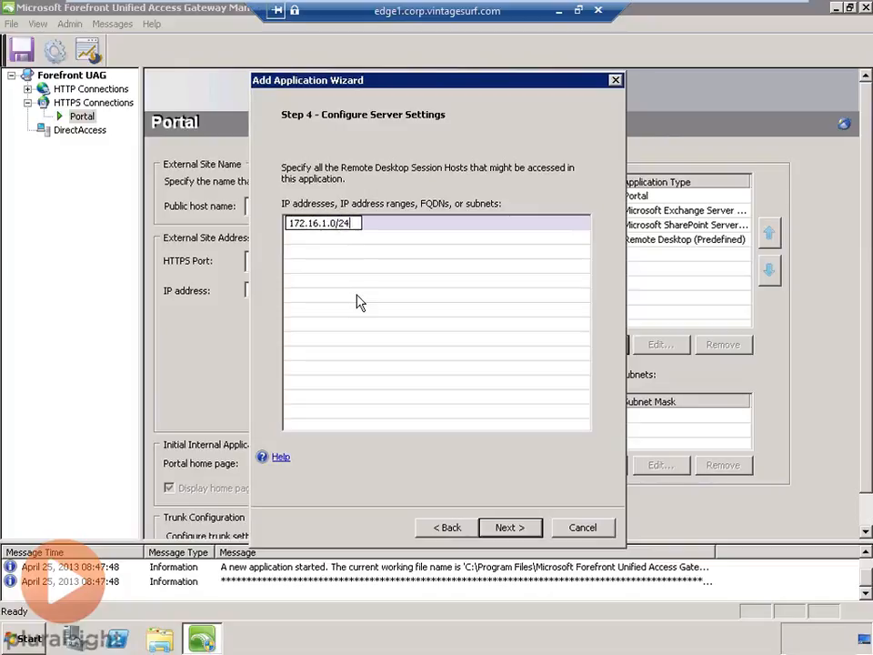
Step: Accept the default client display, portal link and all-user authorization settings for Remote Desktops - All, and finish the application wizard
key("Return")
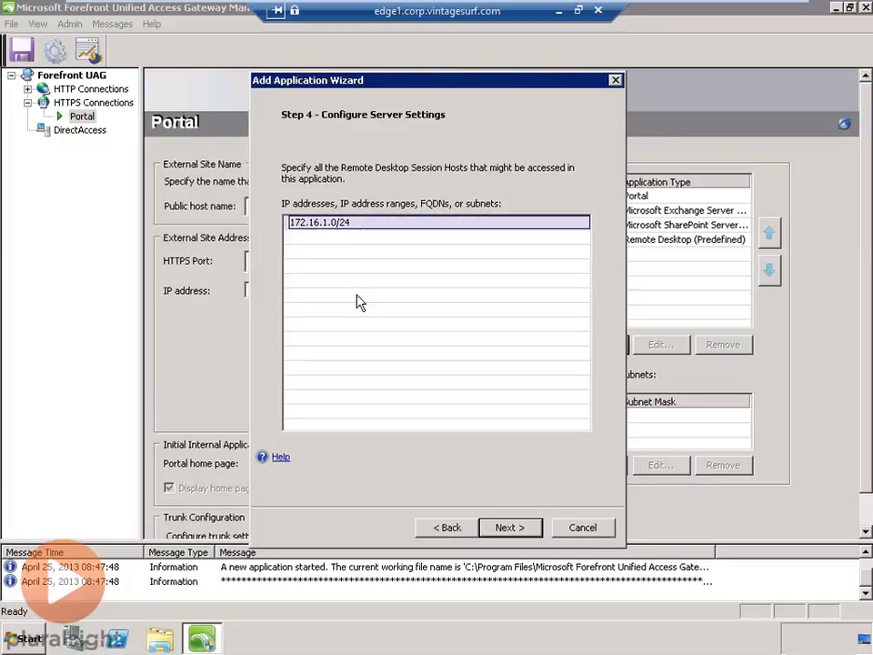
left_click(524, 529)
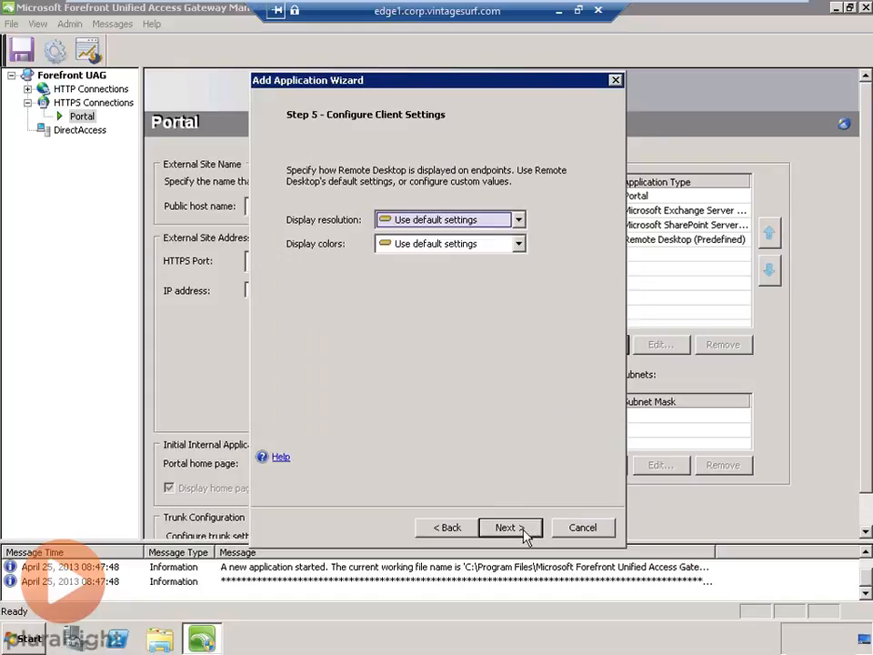
left_click(525, 531)
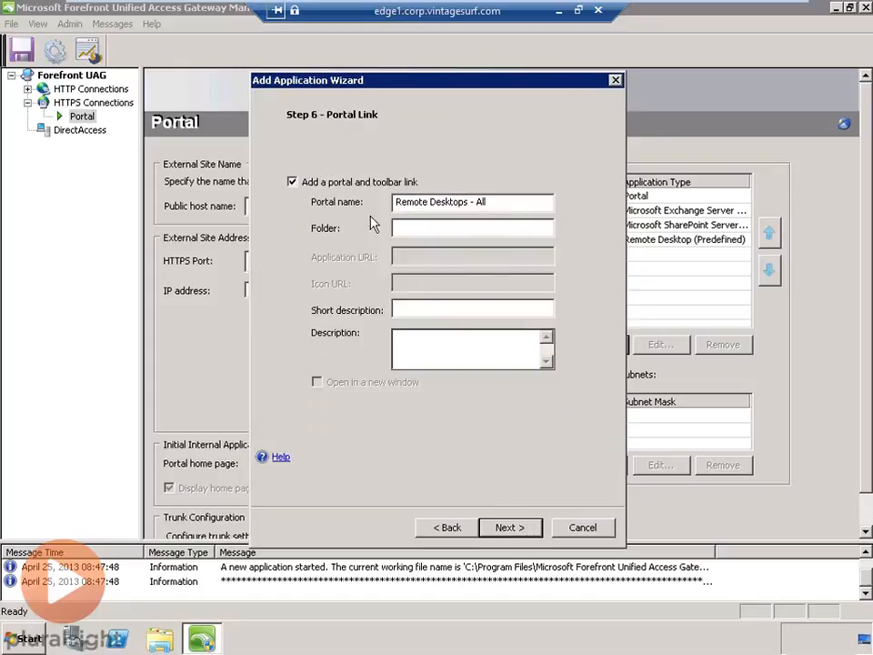
left_click(517, 530)
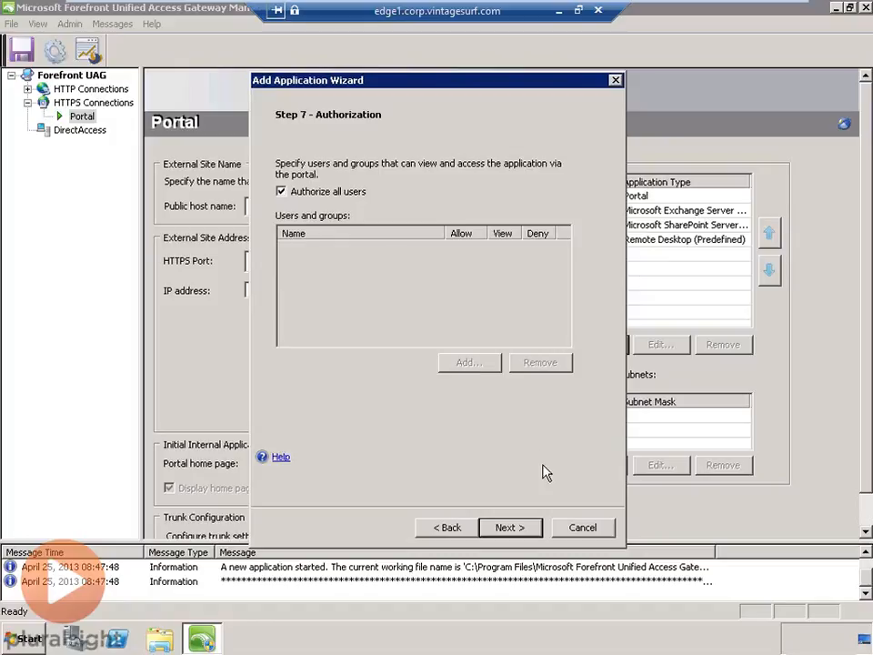
left_click(539, 528)
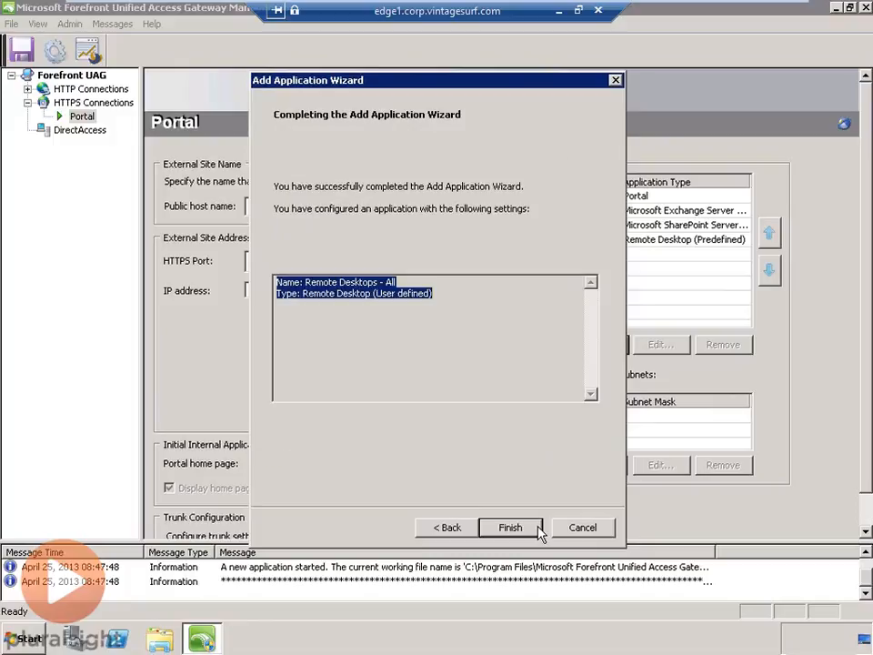
left_click(538, 528)
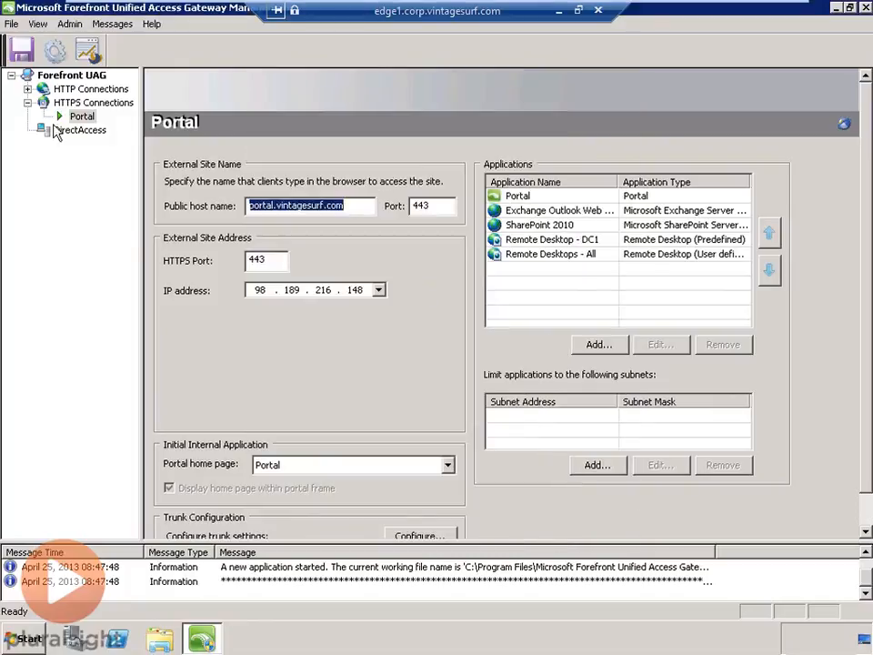
Step: Save the configuration and activate it with a backup beforehand, and enlarge the message log area
left_click(22, 49)
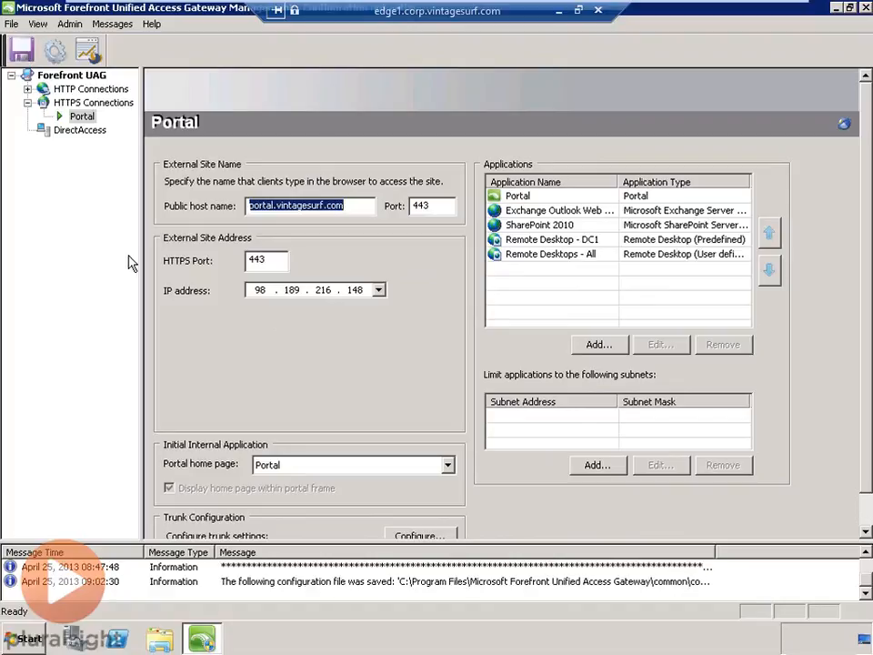
left_click(56, 50)
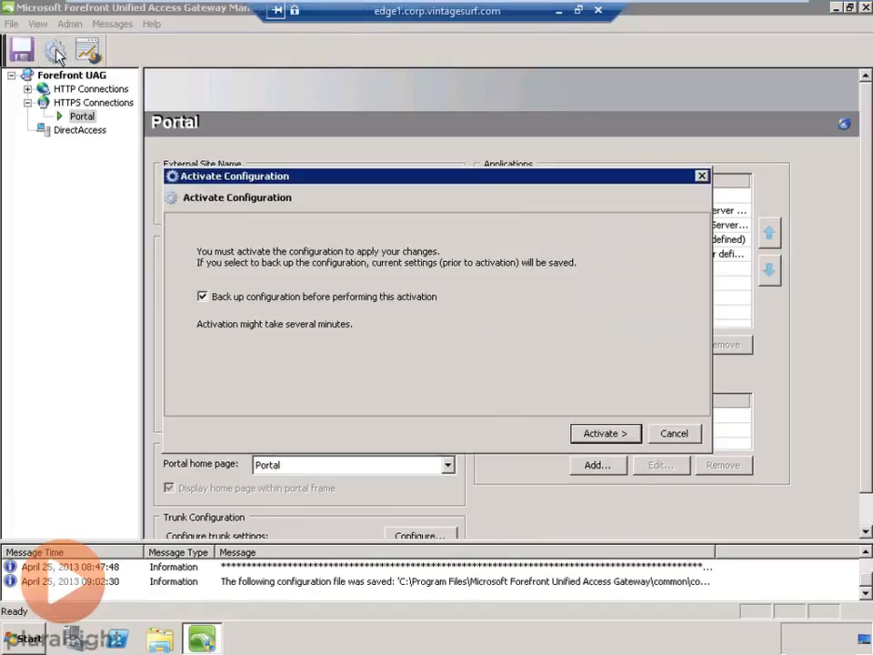
left_click(626, 435)
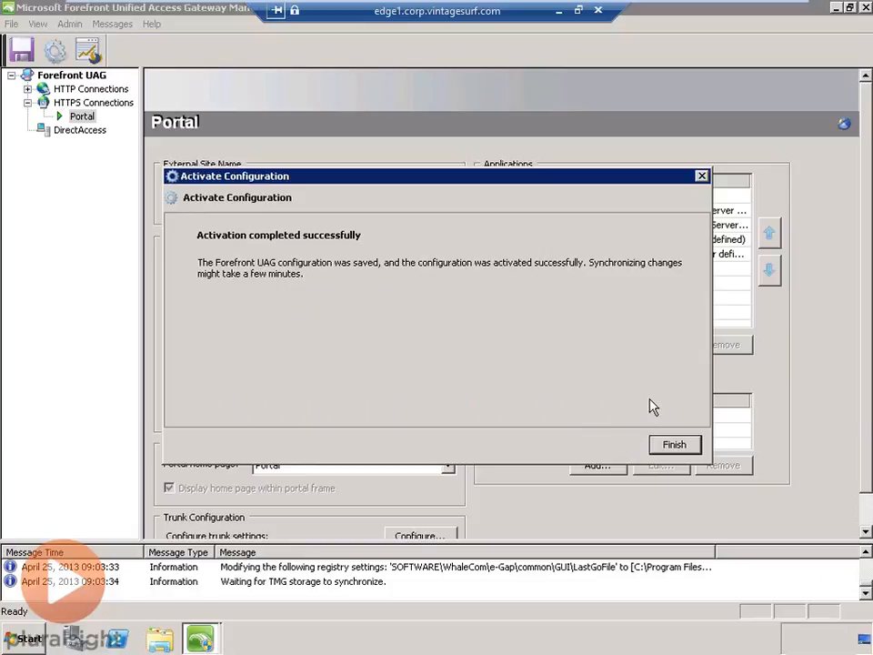
left_click(675, 446)
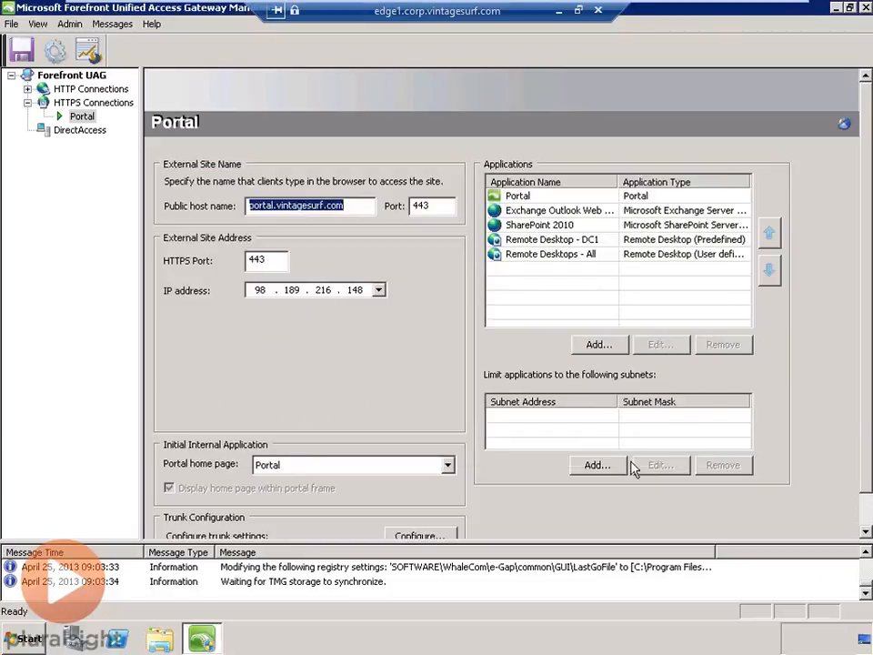
left_click_drag(442, 543, 442, 525)
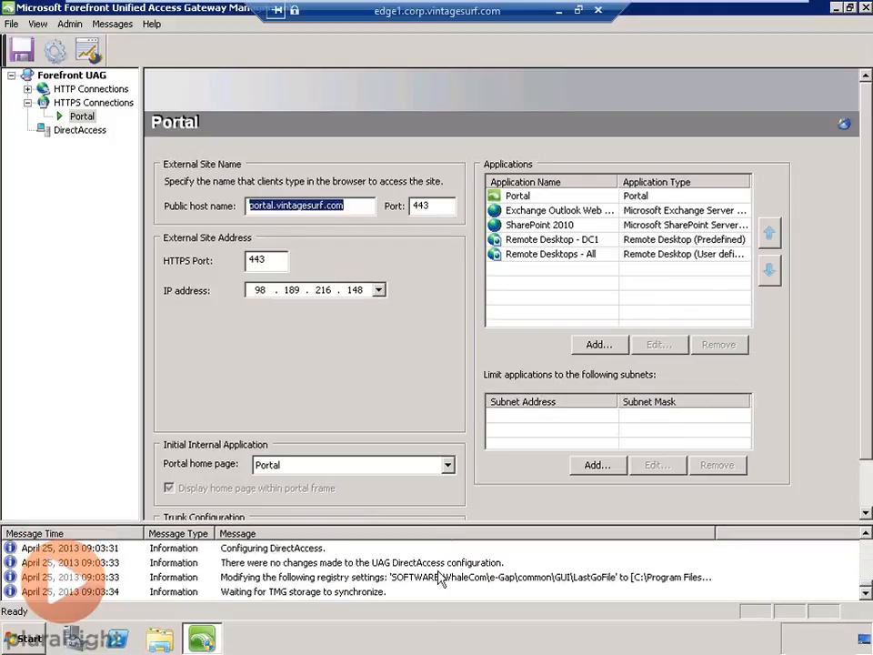